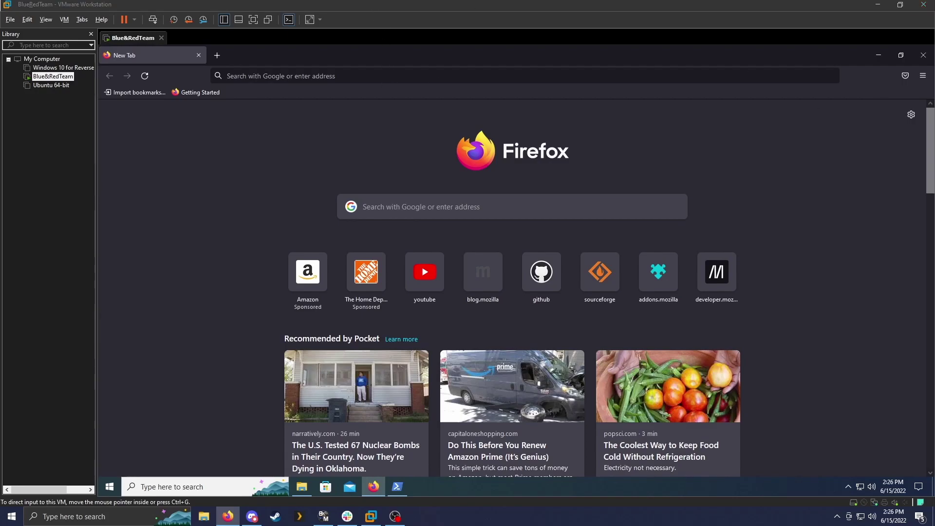
Step: Search for 'retire.js firefox extension' and open its Firefox Add-ons listing
left_click(352, 79)
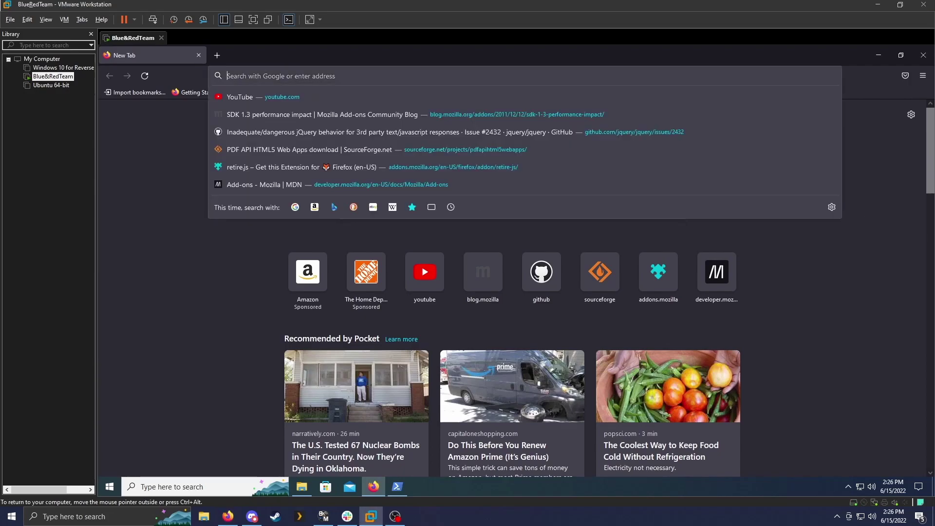
type("retire.")
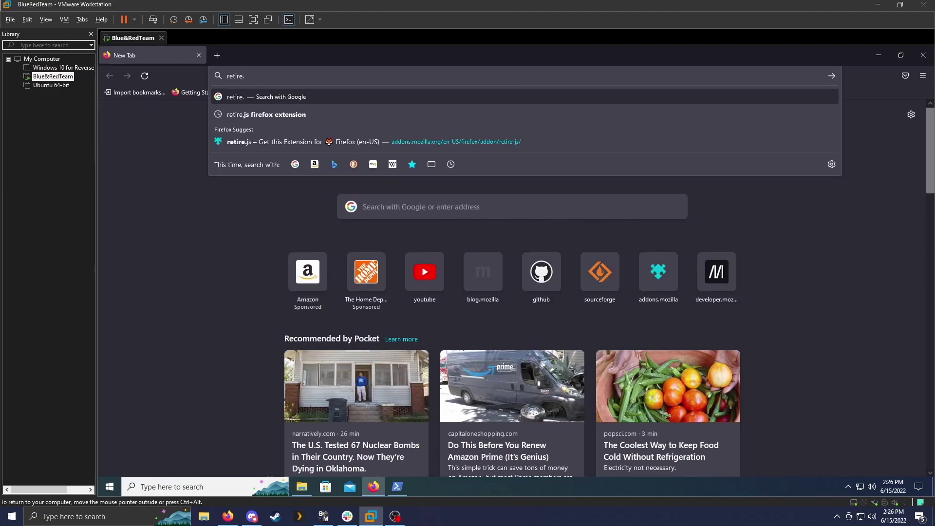
key("Down")
key("Return")
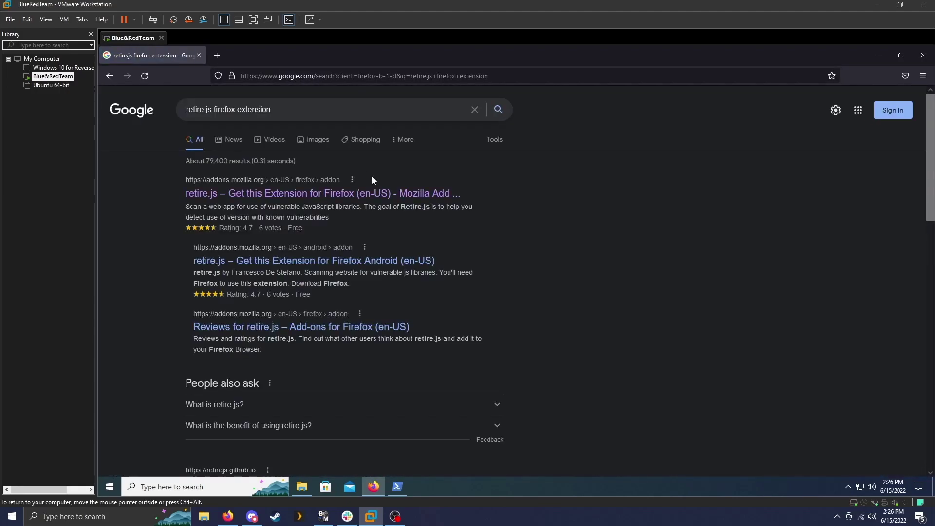
left_click(341, 198)
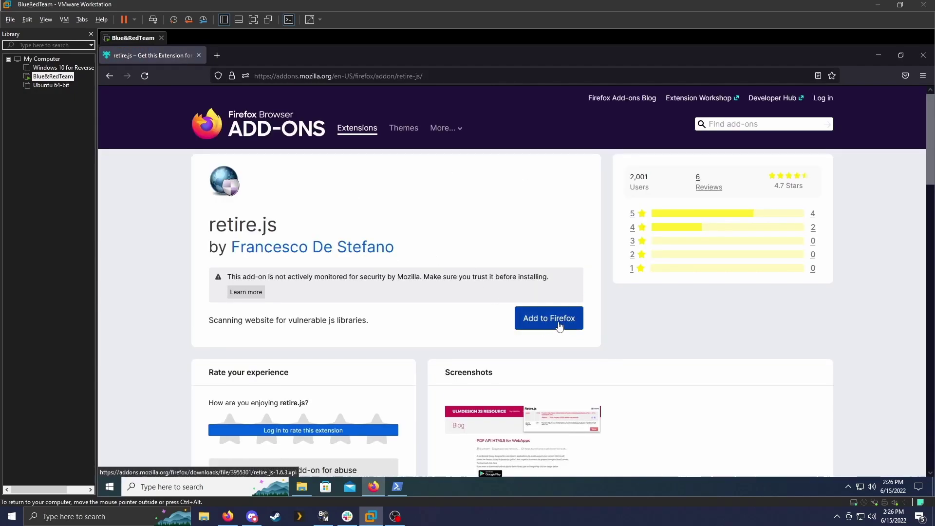
Step: Install the retire.js extension, approve its permissions, and confirm its toolbar panel shows Enabled
left_click(559, 324)
left_click(389, 144)
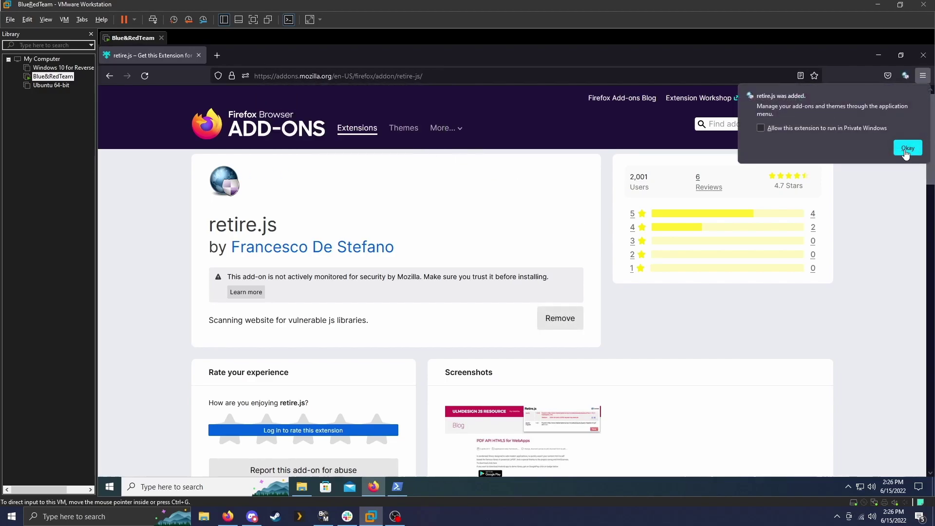
left_click(908, 147)
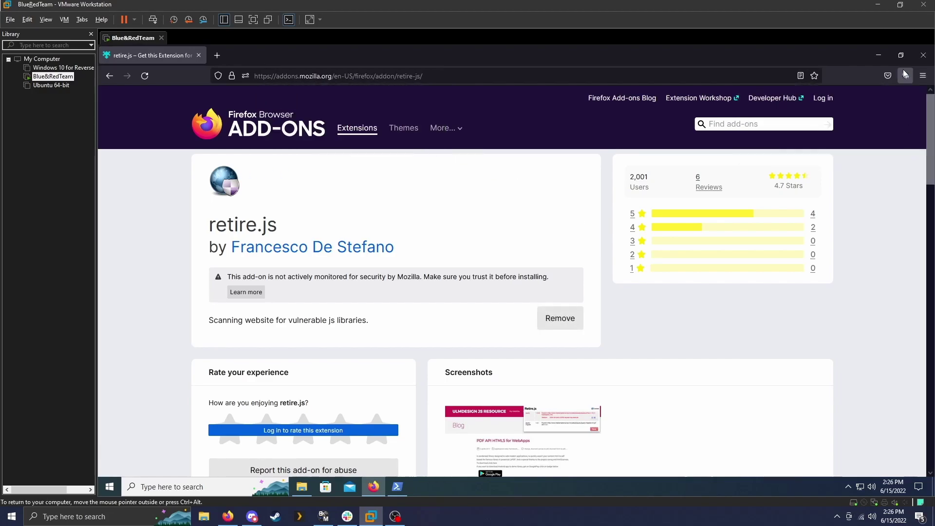
left_click(906, 76)
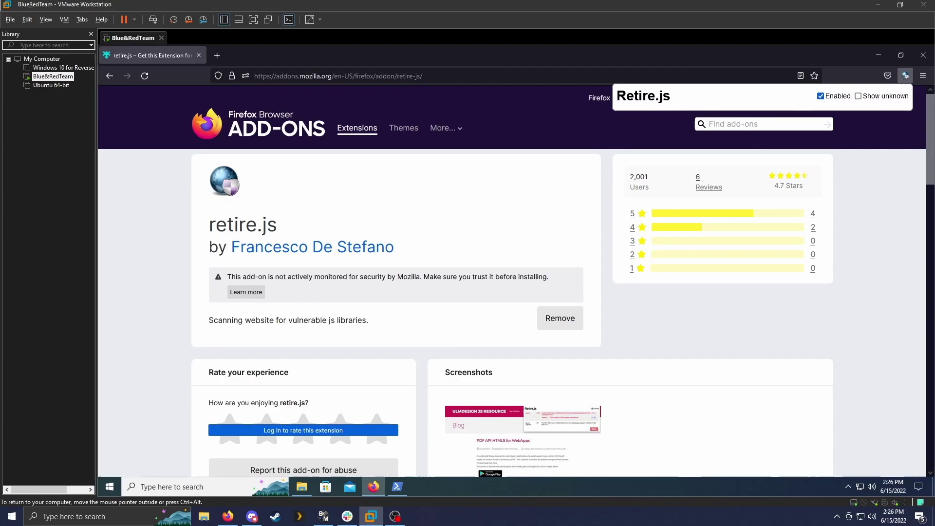
left_click(358, 126)
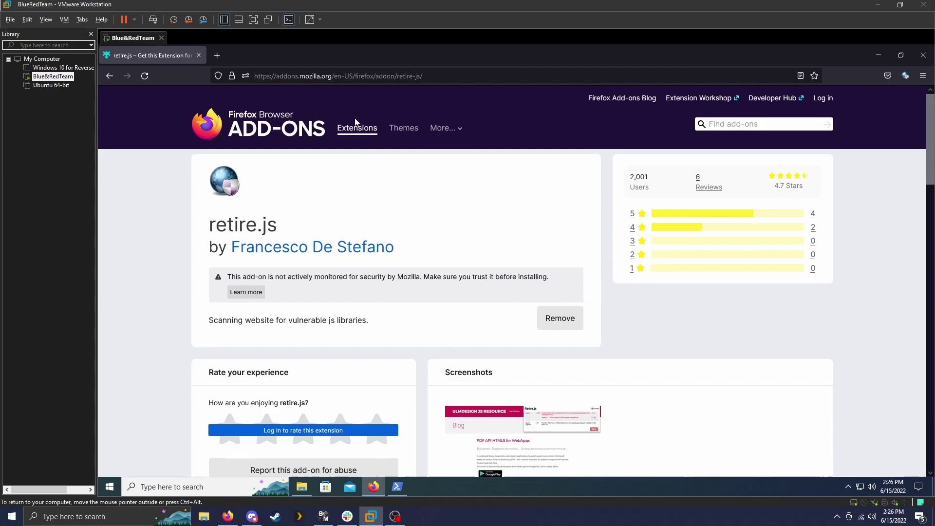
Step: In a new tab, search 'pdf api html5 for webapps' and open the SourceForge.net result
key("ctrl+t")
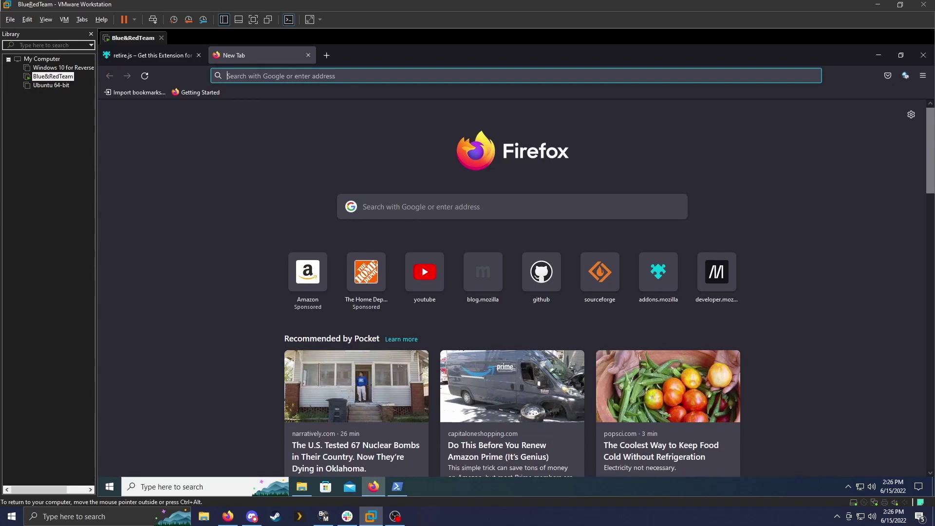
type("pd")
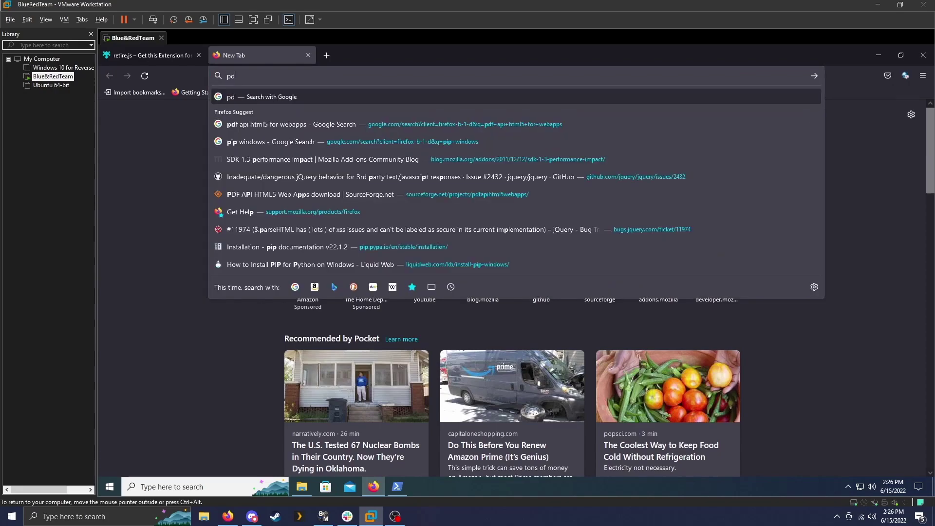
type("f api htm")
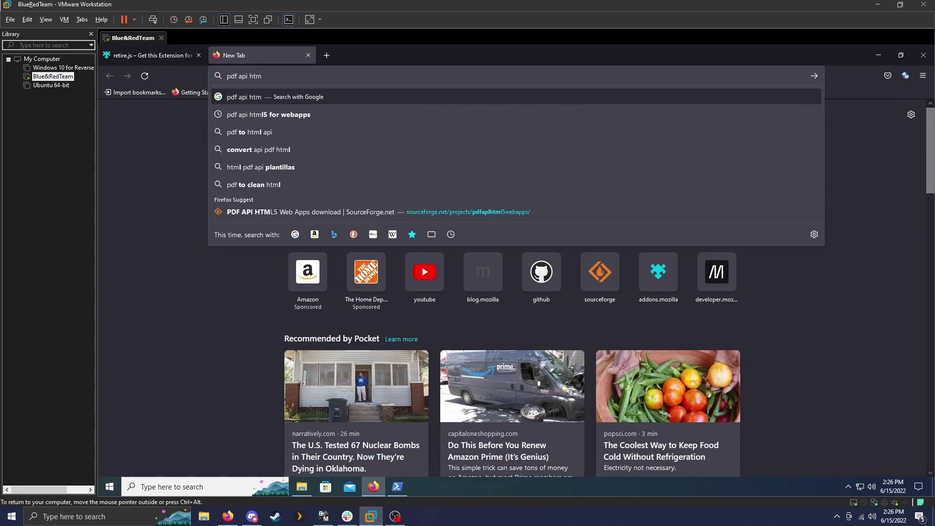
key("Down")
key("Return")
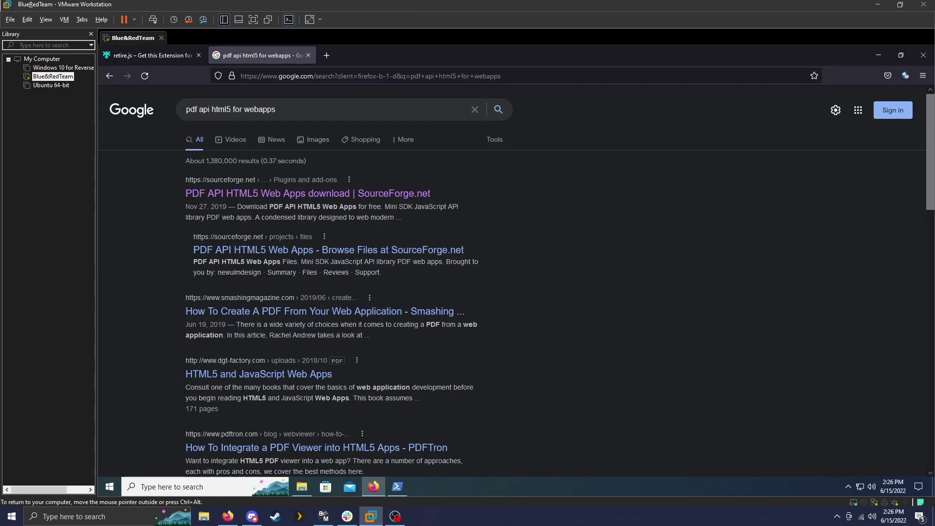
left_click(407, 195)
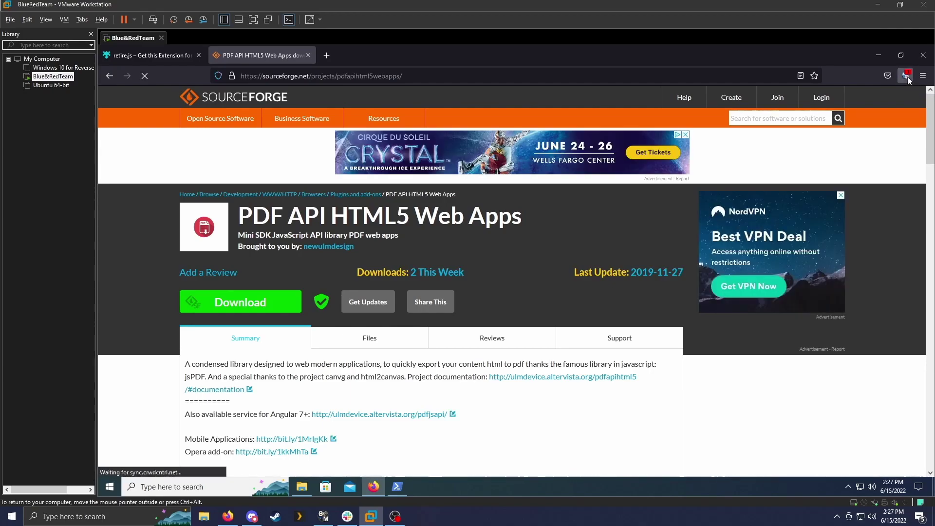
Step: Open the Retire.js report and review the first Medium-severity jQuery 2.2.4 vulnerability
left_click(907, 77)
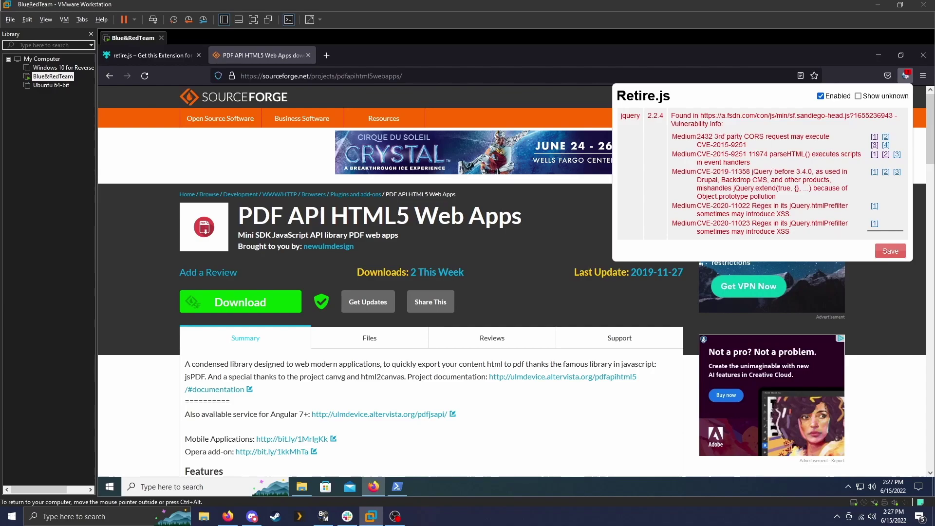
double_click(684, 136)
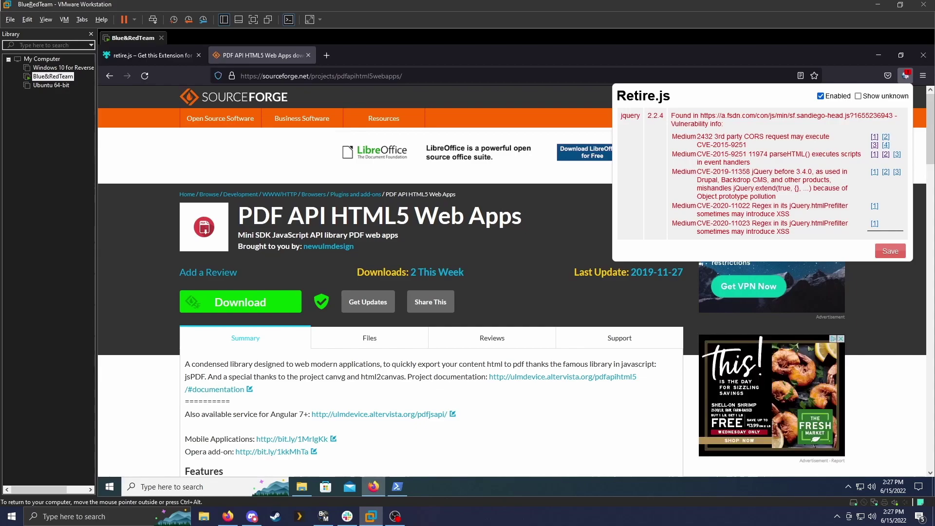
left_click_drag(697, 137, 831, 139)
left_click(831, 139)
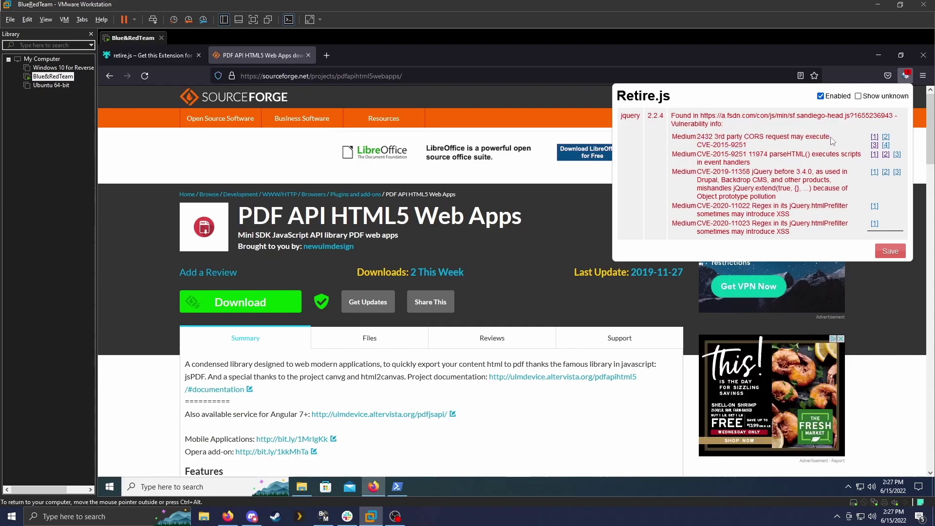
Step: Read the CORS vulnerability's reference pages, then close the jQuery test page tab
left_click(875, 138)
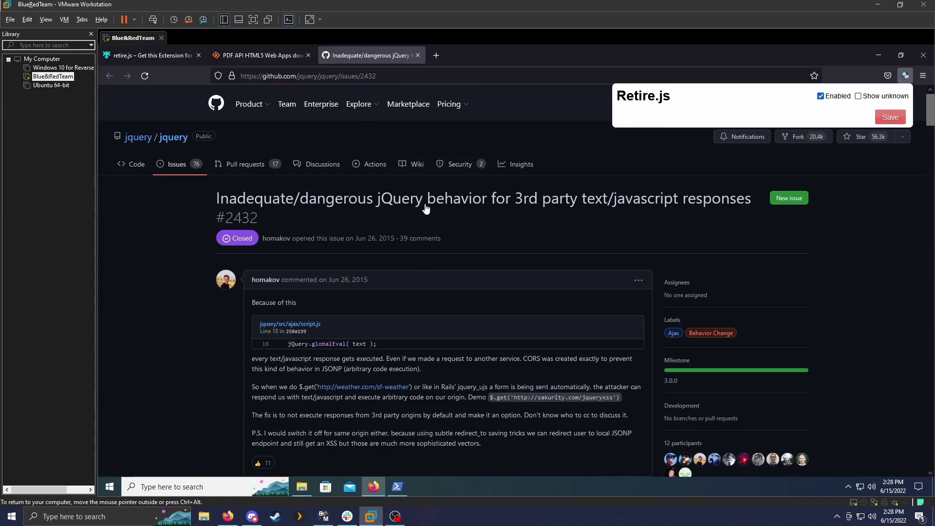
scroll(493, 168, "down", 4)
scroll(438, 243, "up", 5)
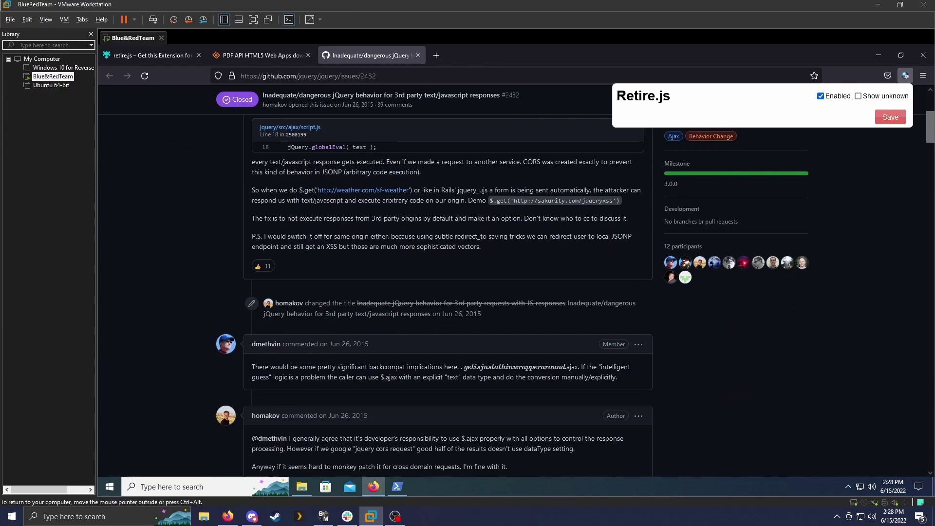
key("alt+Left")
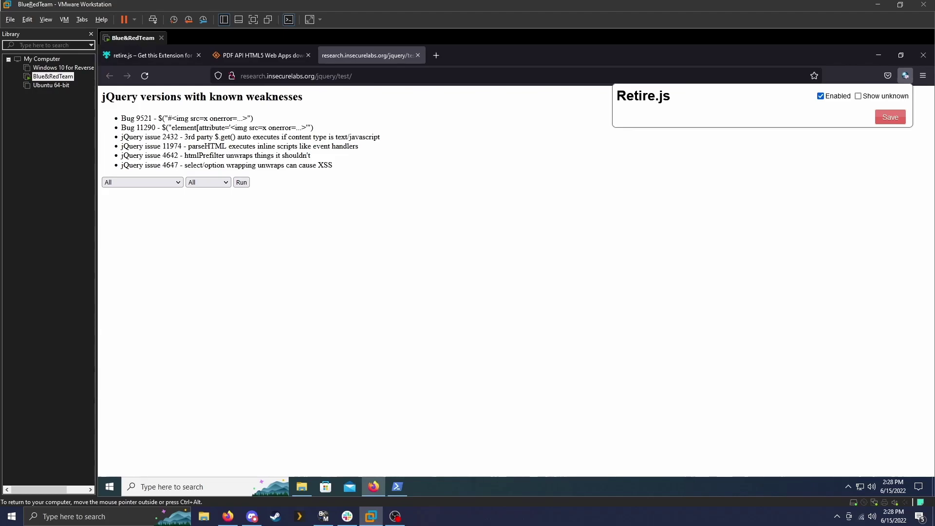
left_click(418, 55)
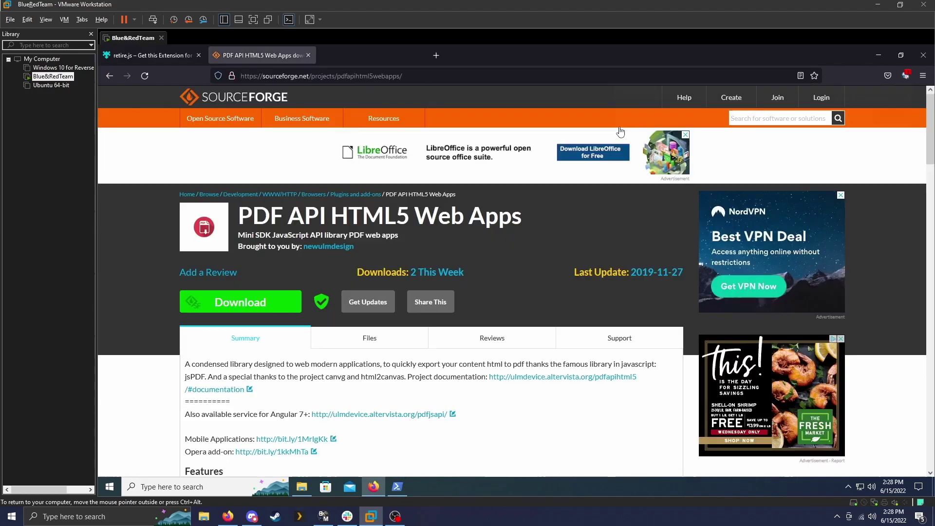
left_click(906, 75)
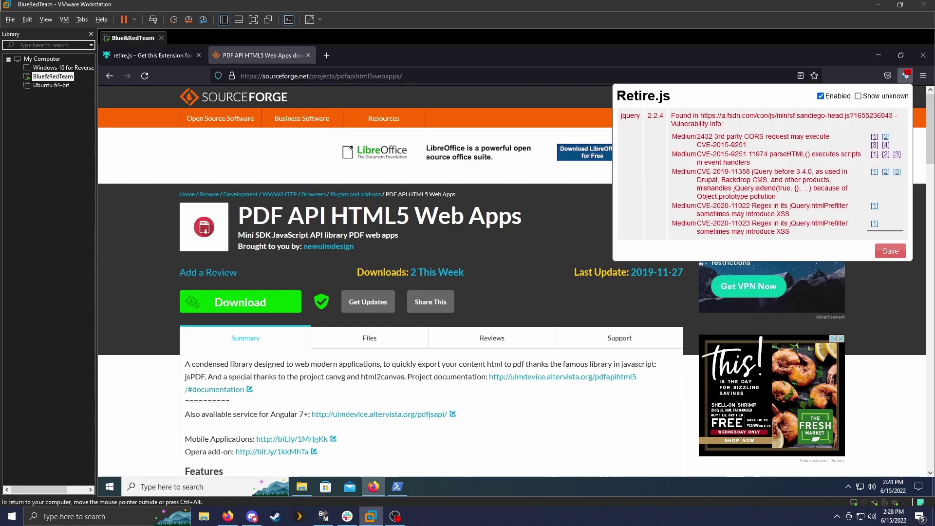
left_click(859, 96)
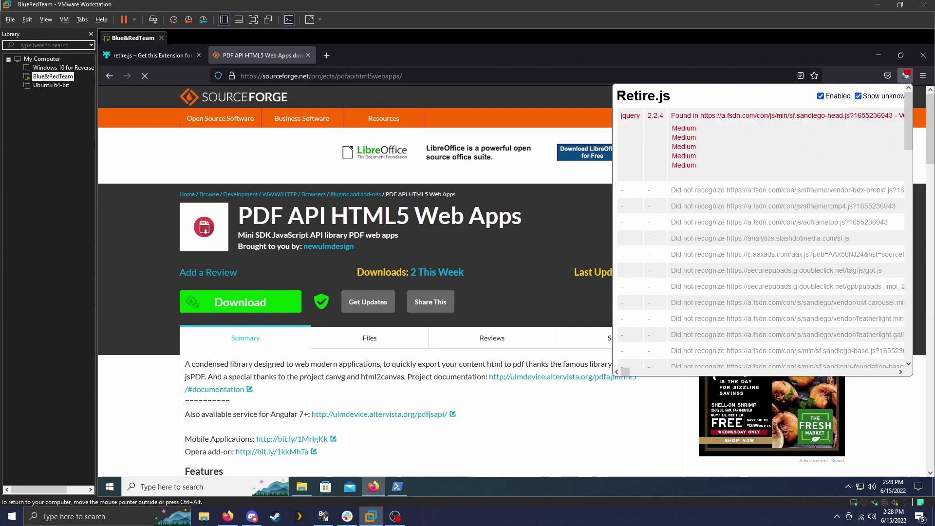
scroll(763, 347, "down", 10)
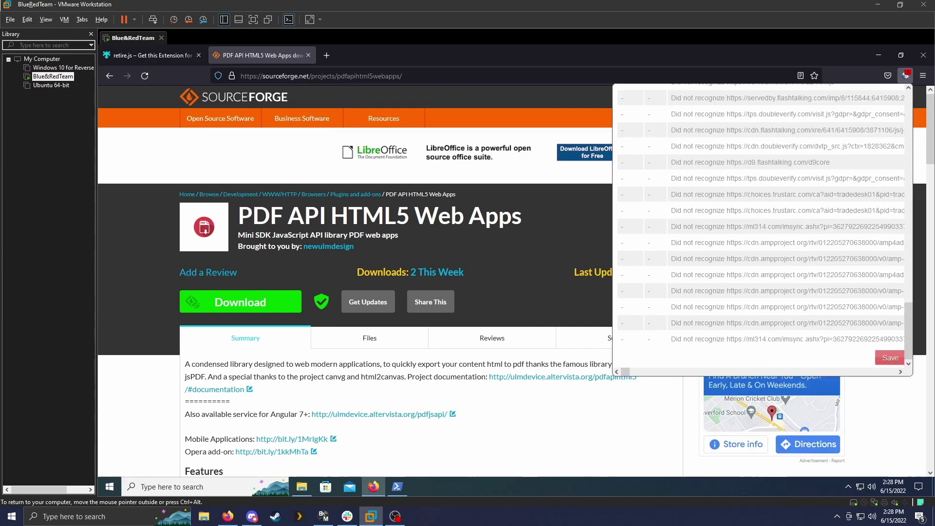
scroll(776, 336, "up", 3)
scroll(776, 337, "up", 5)
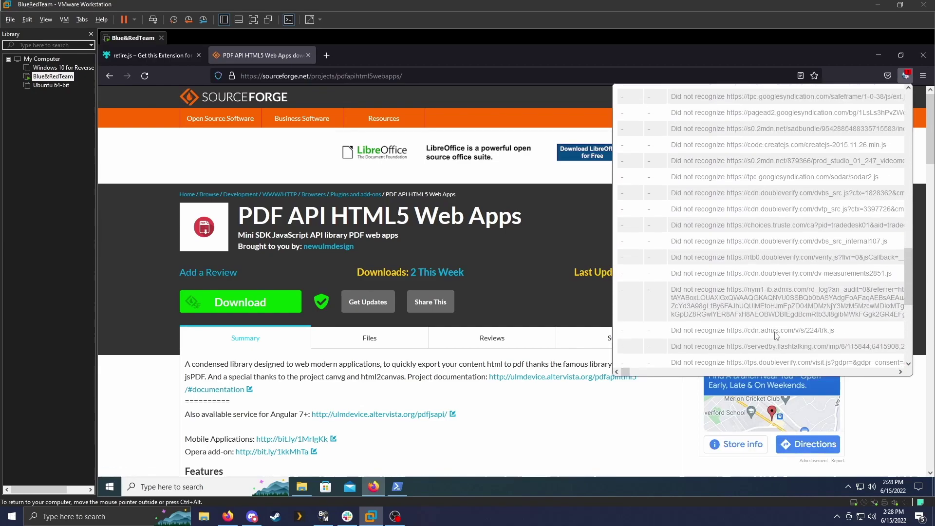
scroll(518, 309, "down", 10)
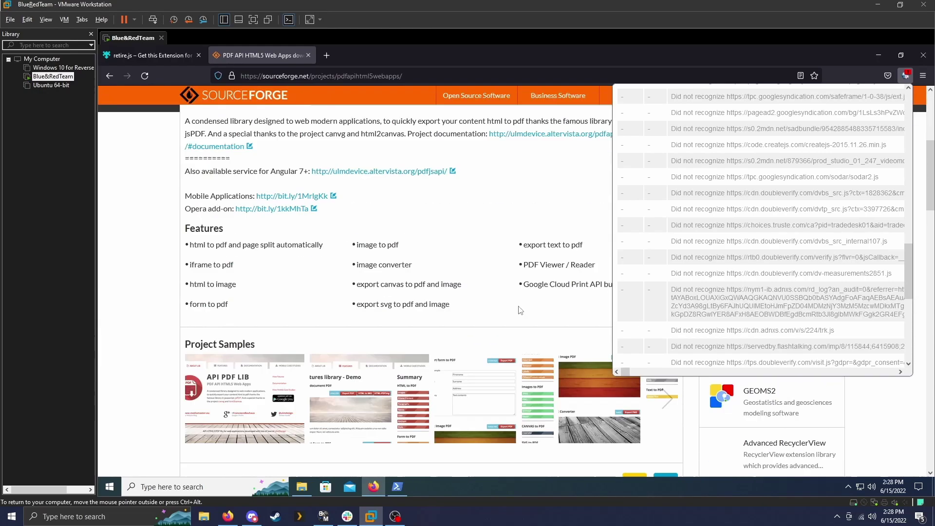
scroll(518, 308, "up", 10)
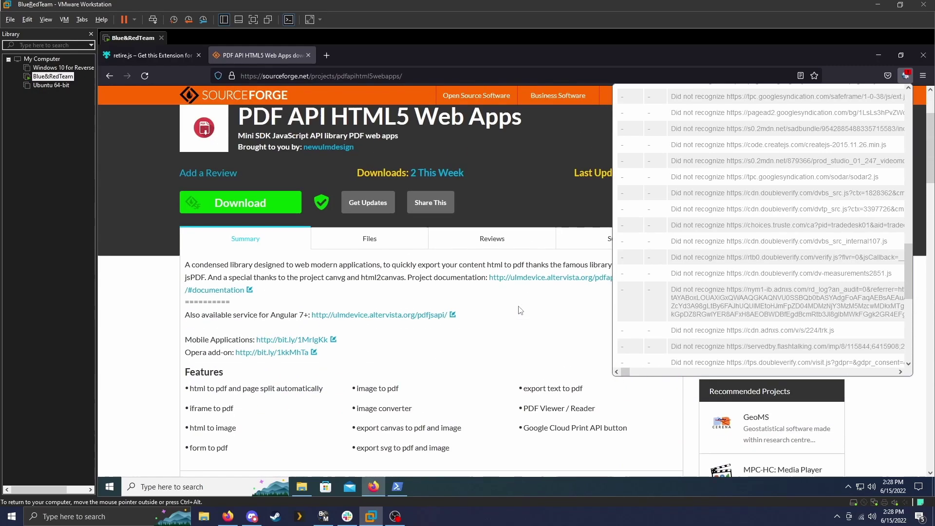
scroll(780, 243, "up", 10)
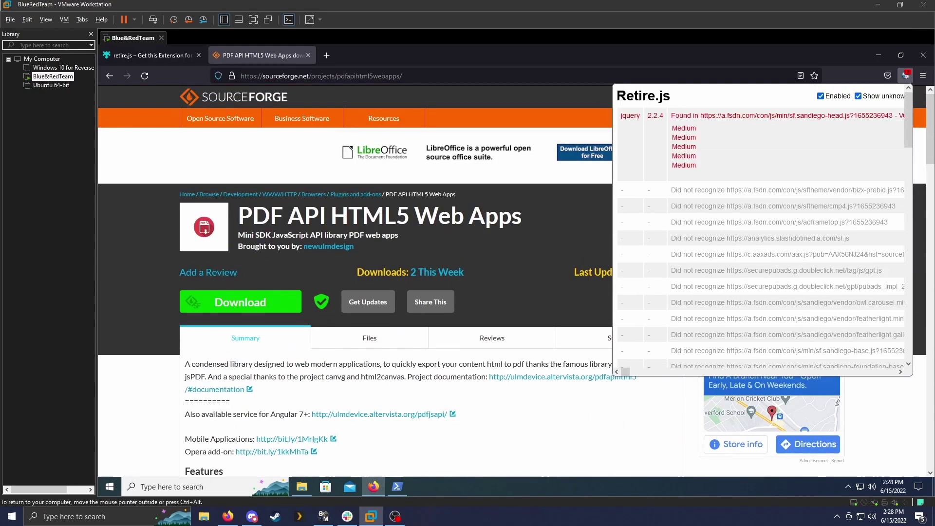
left_click(906, 77)
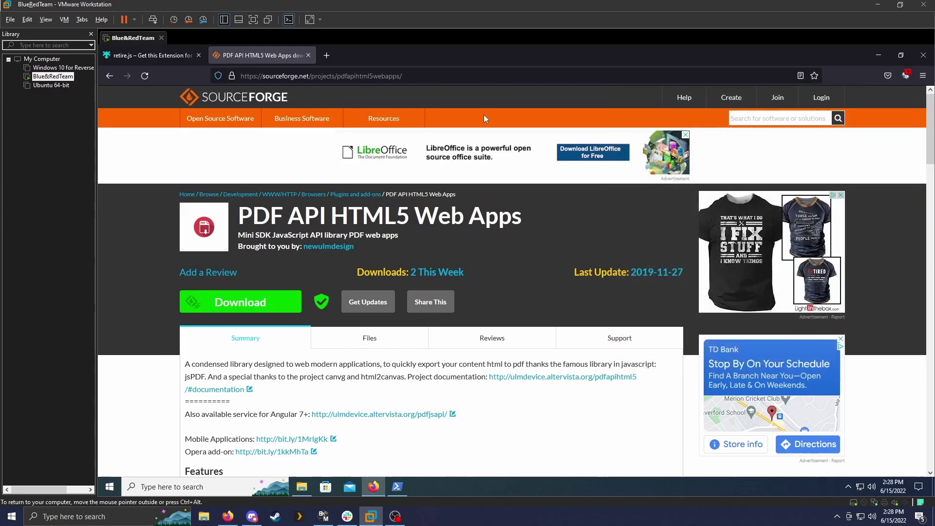
Step: Reopen the jQuery 2.2.4 findings, then switch to the retire.js add-on listing tab
left_click(905, 76)
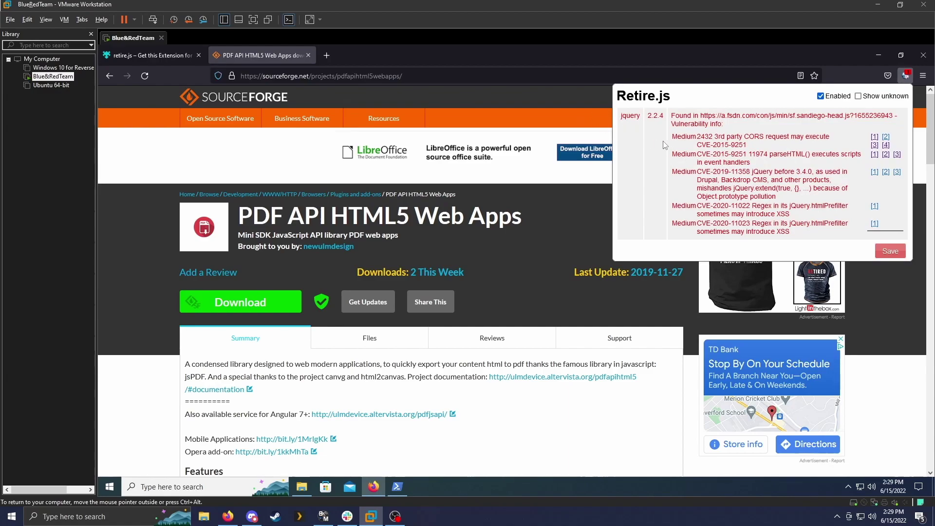
key("ctrl+shift+Tab")
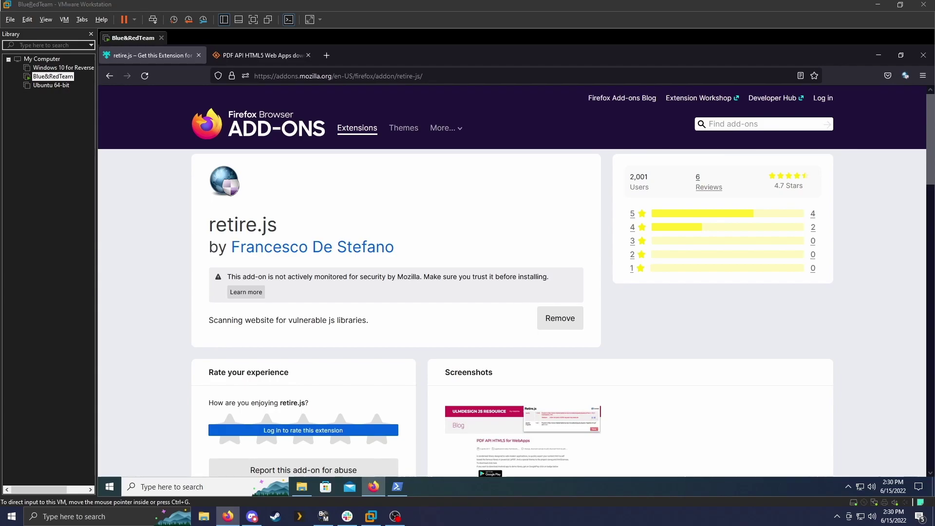
Step: On the SourceForge tab, reopen the Retire.js jQuery report, then close it
left_click(252, 56)
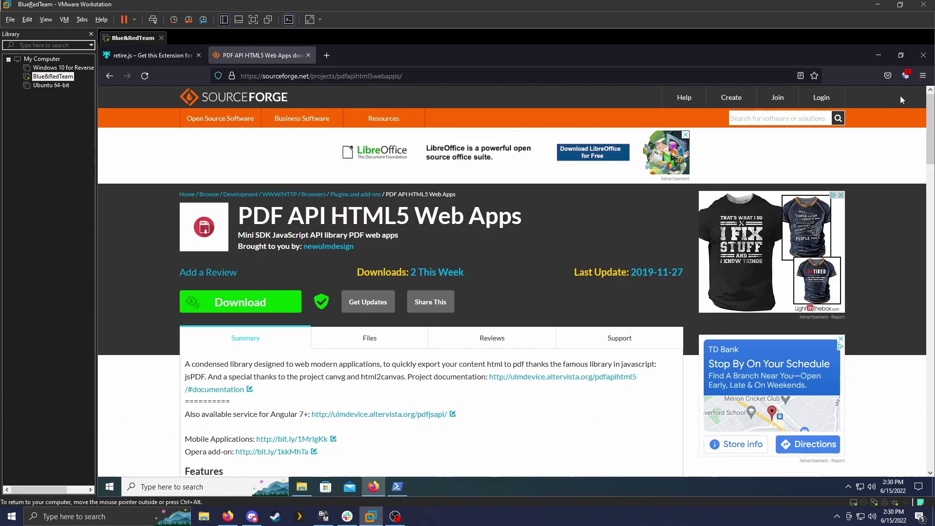
left_click(906, 75)
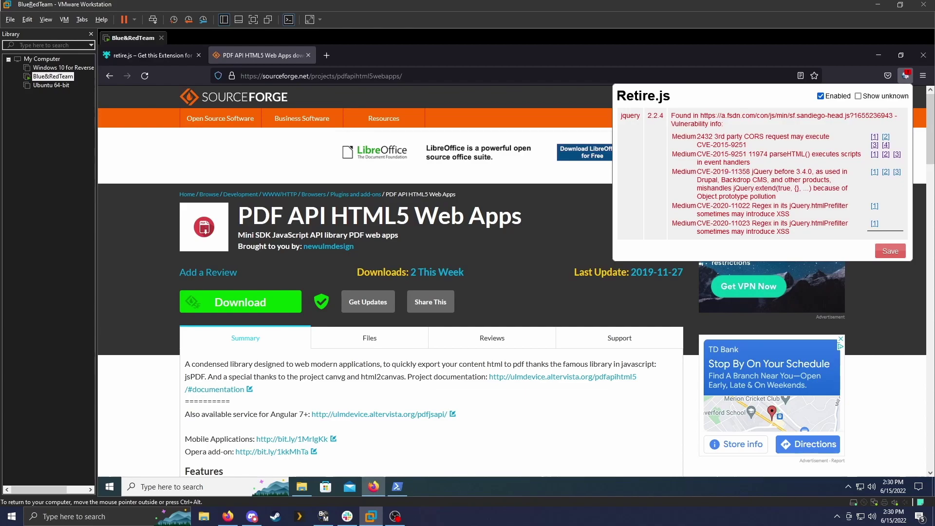
left_click(907, 78)
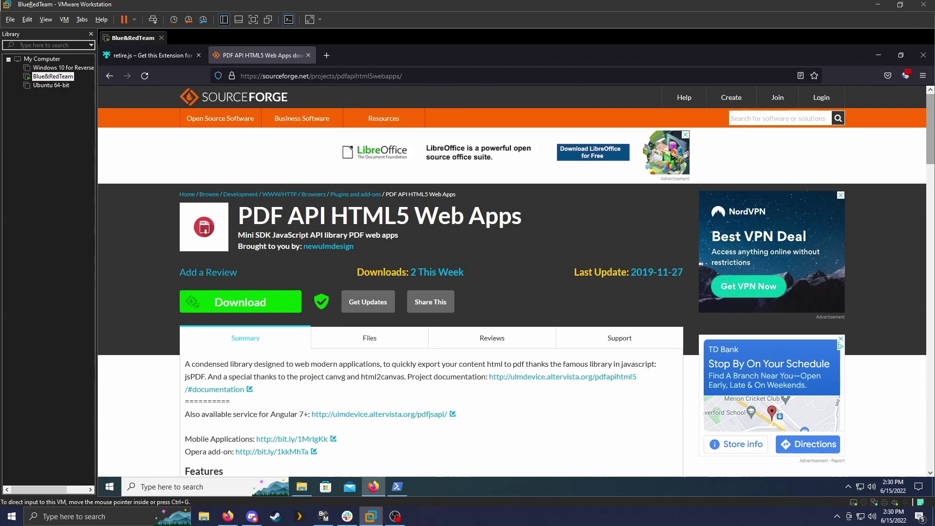
left_click(906, 75)
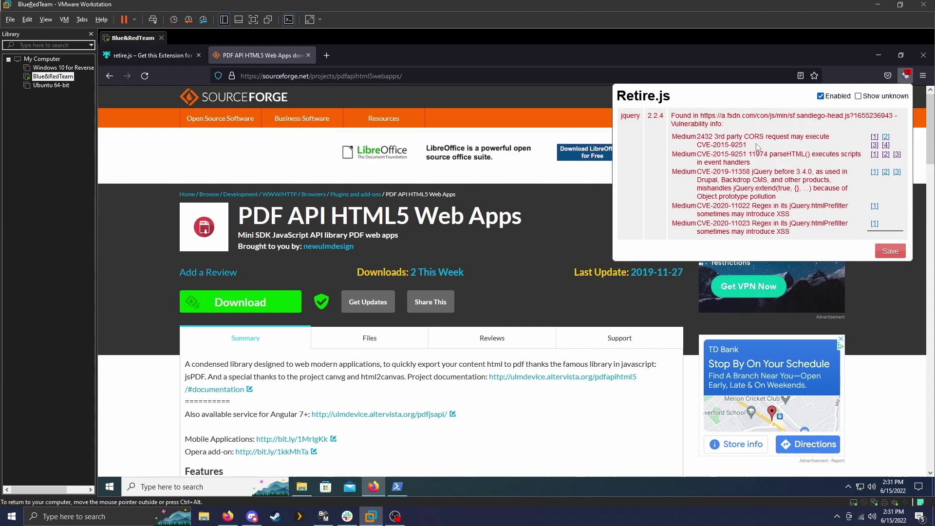
left_click(906, 76)
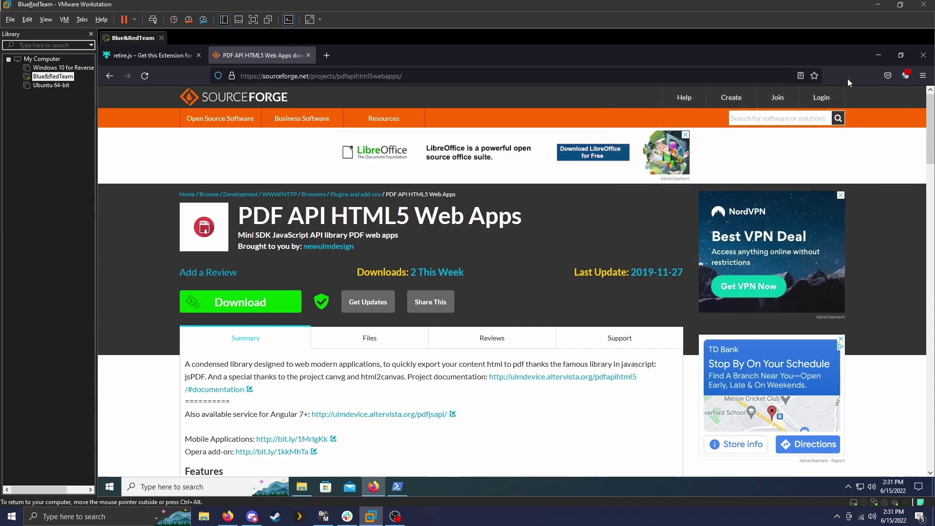
key("alt+Tab")
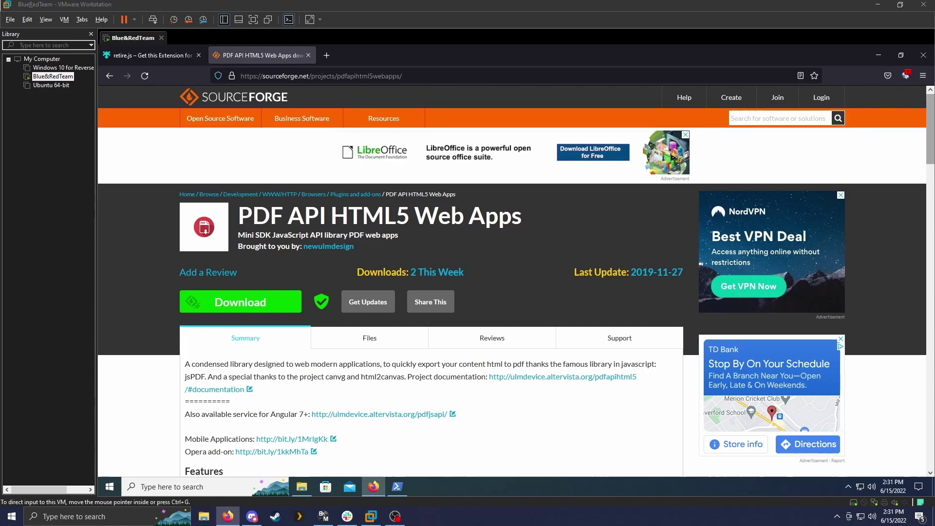